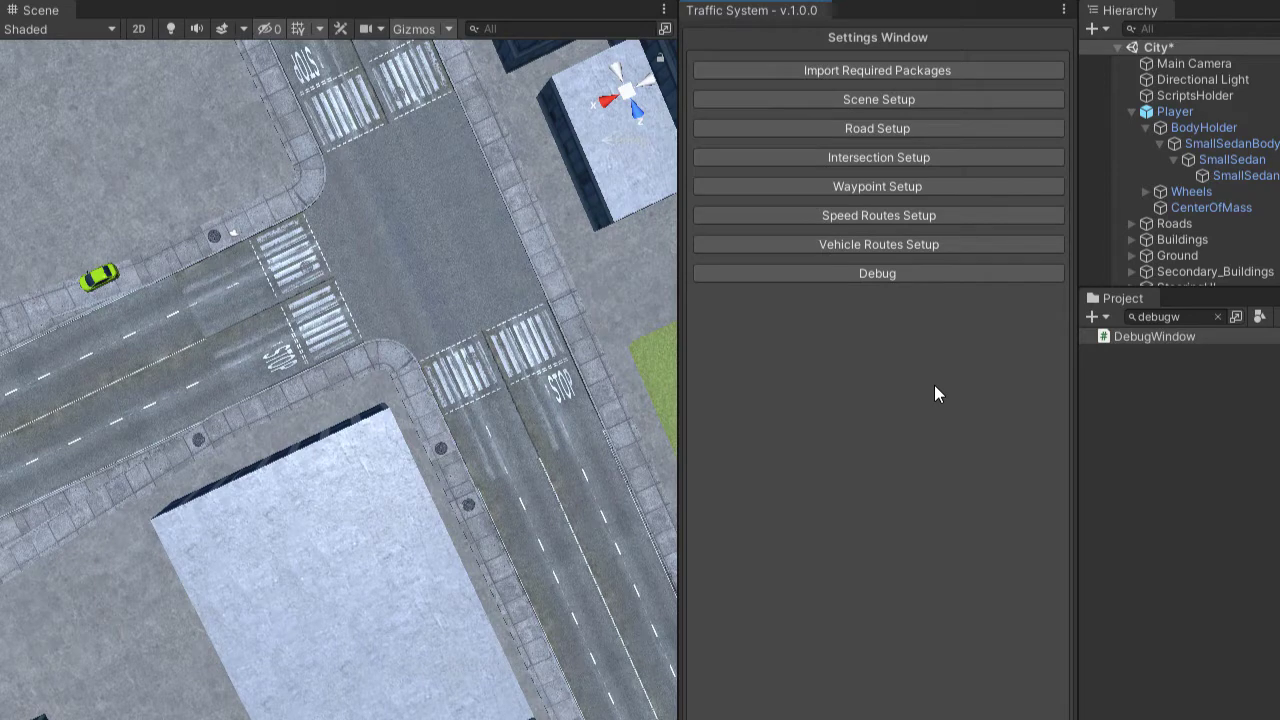
# - Enable Debug Vehicle Actions in the Traffic System debug settings, test-run the scene and stop it
pyautogui.click(931, 273)
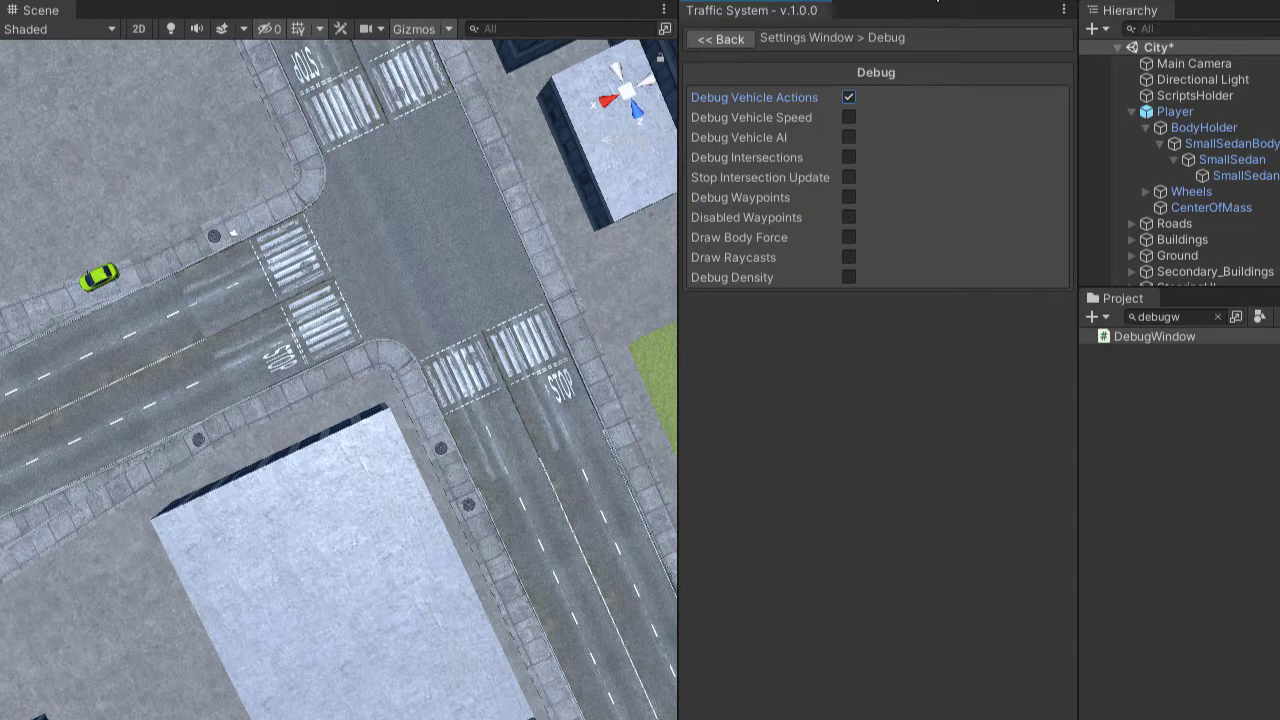
pyautogui.click(928, 1)
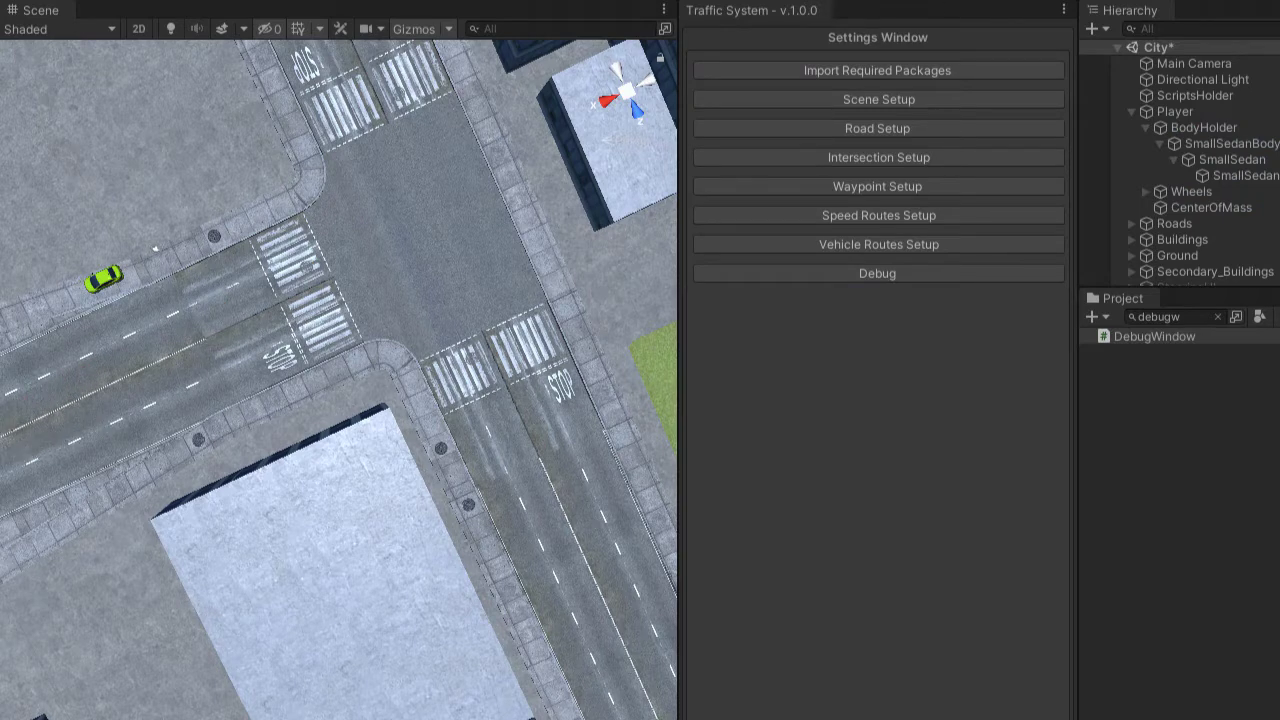
pyautogui.click(937, 1)
# - Enable Debug Vehicle Speed, run the scene to view the speed read-out beside the red car, and stop the run
pyautogui.click(903, 278)
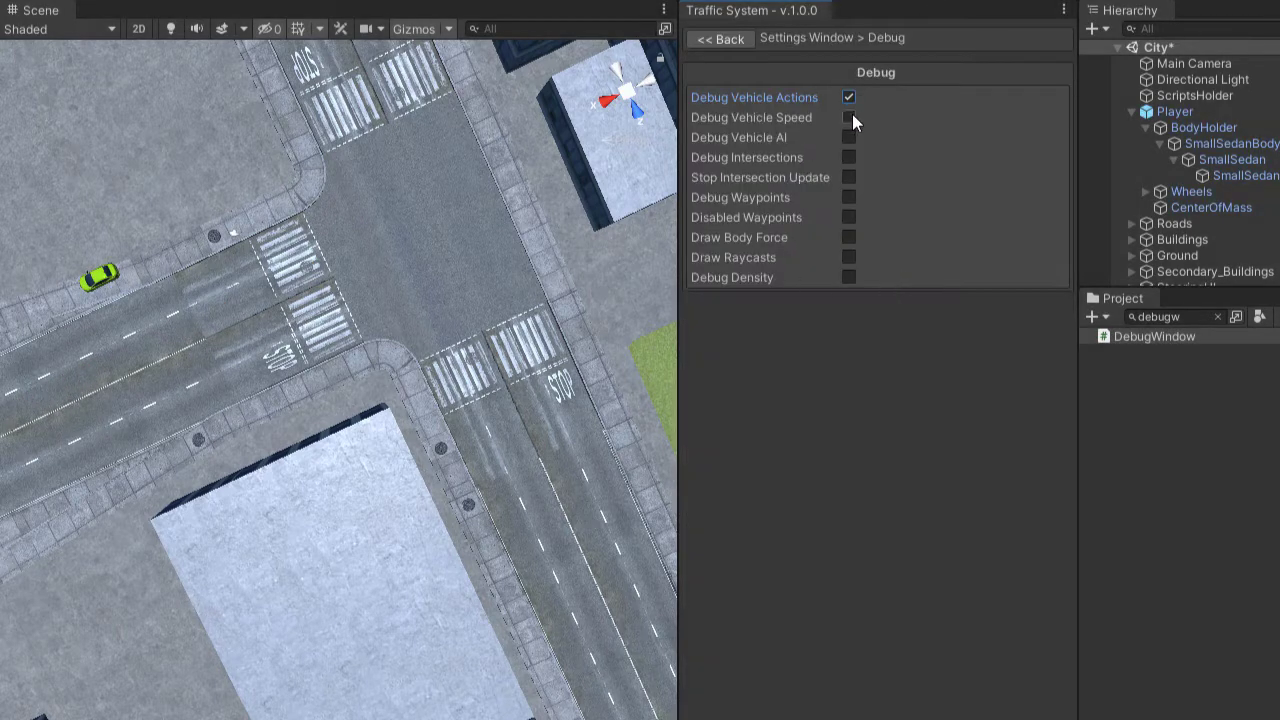
pyautogui.click(849, 117)
pyautogui.click(915, 4)
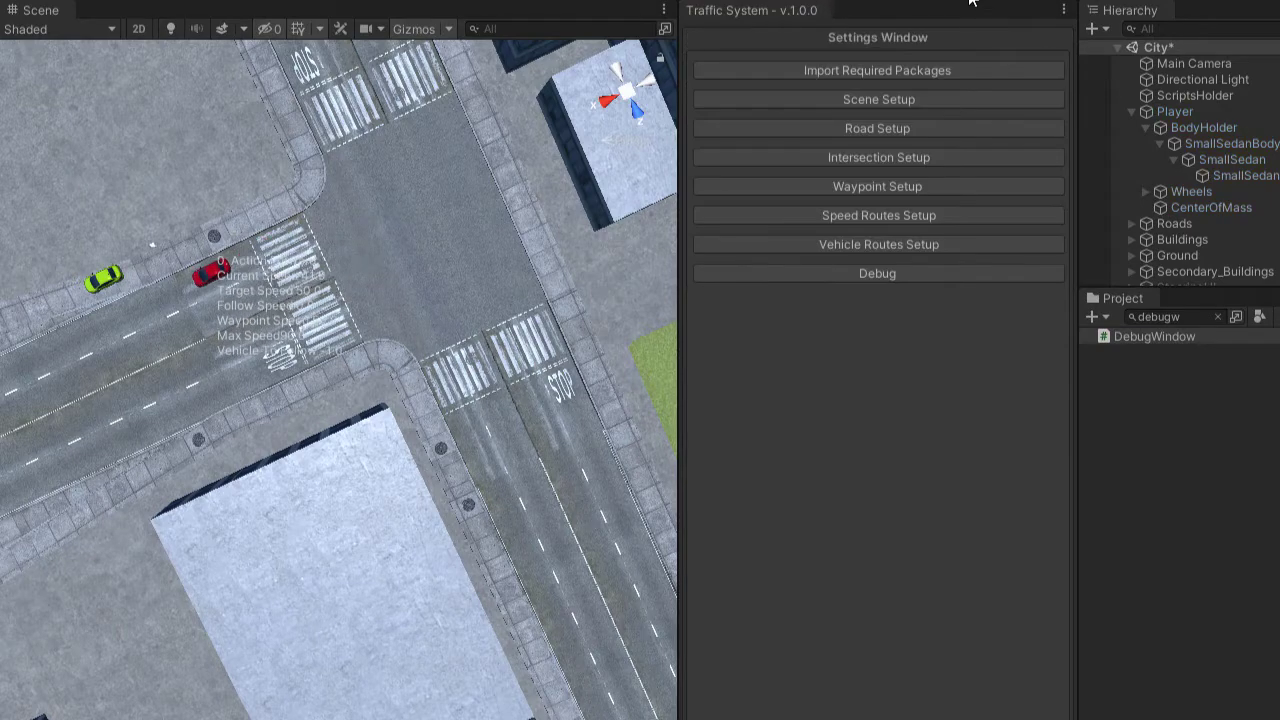
pyautogui.scroll(5, 321, 360)
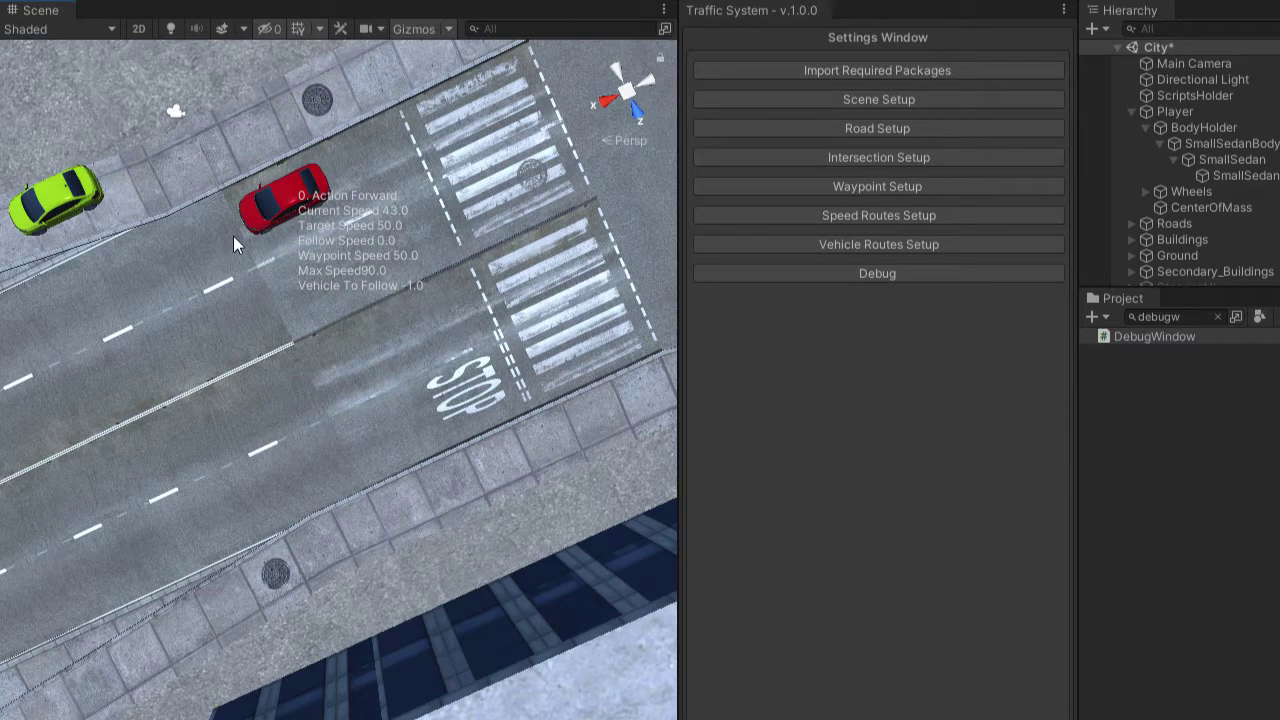
pyautogui.click(918, 2)
# - Enable Debug Vehicle AI in the debug settings and run the scene
pyautogui.click(867, 274)
pyautogui.click(849, 137)
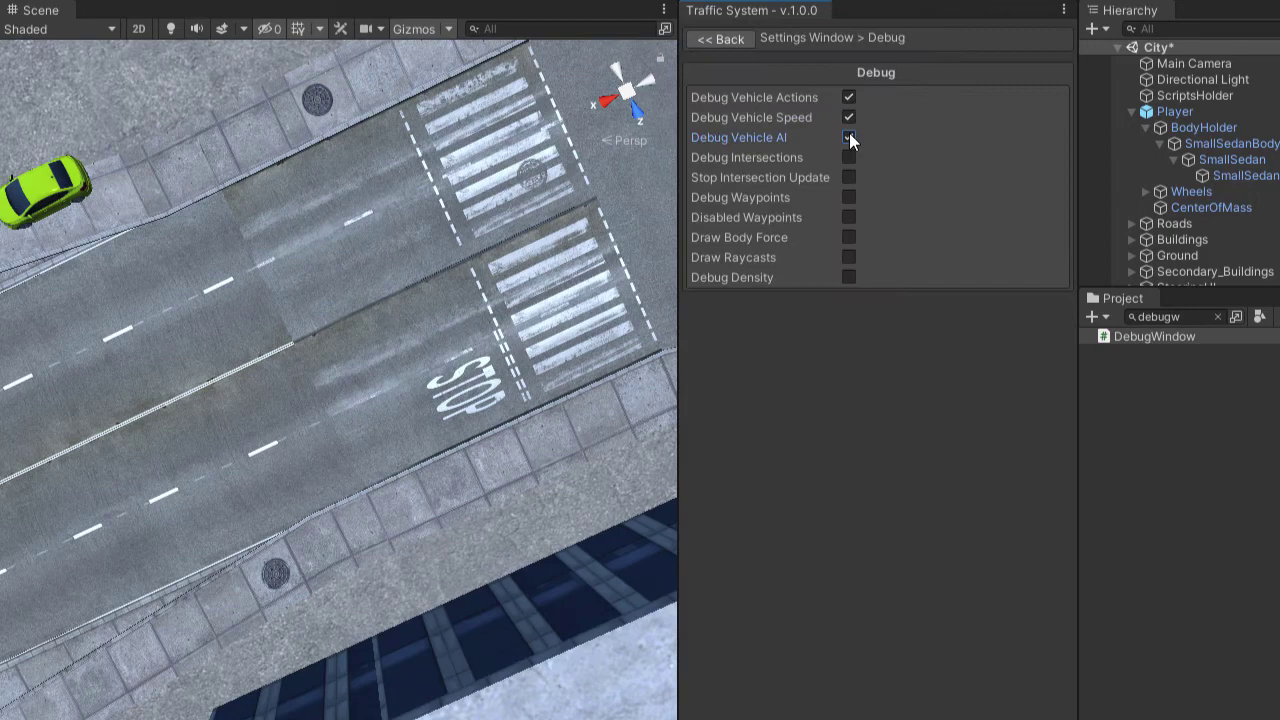
pyautogui.click(918, 2)
pyautogui.hotkey('ctrl', 'p')
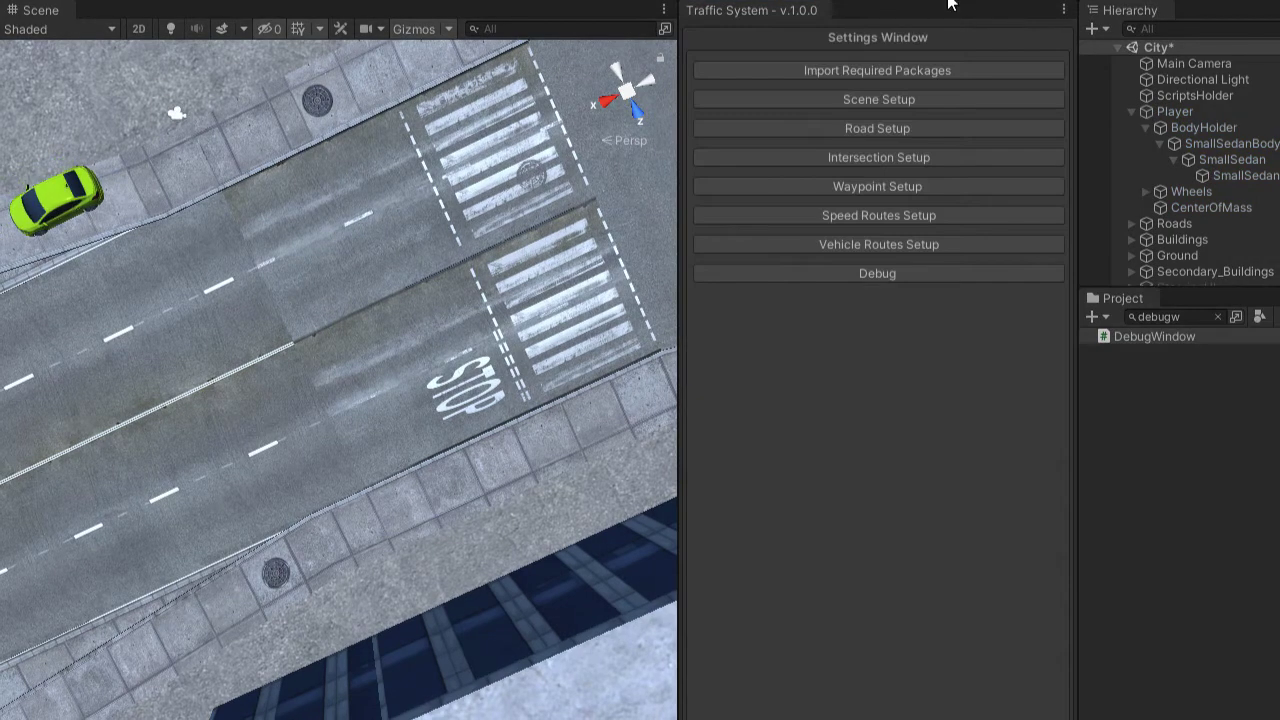
# - Locate the spawned SmallSedanRed vehicle under TrafficHolder and follow it along the road in the Scene view
pyautogui.scroll(-5, 355, 232)
pyautogui.moveTo(355, 232); pyautogui.dragTo(646, 142, button='middle')
pyautogui.scroll(-3, 1258, 222)
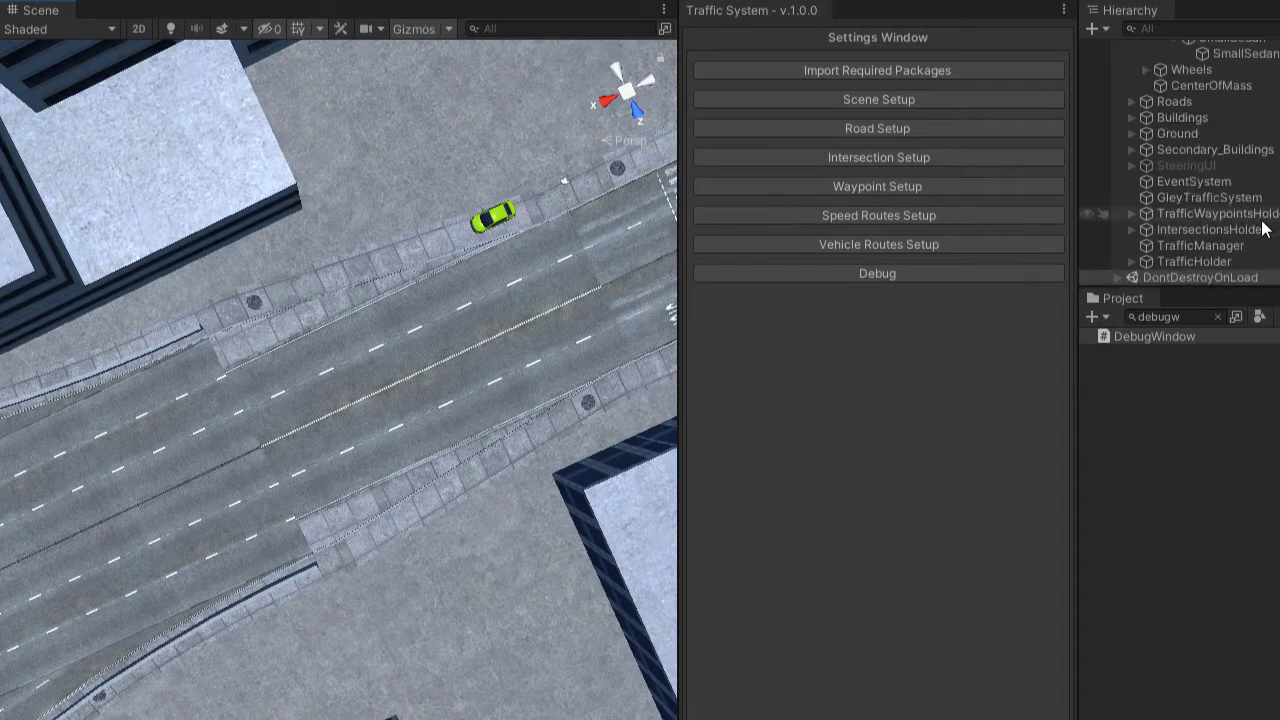
pyautogui.click(1131, 260)
pyautogui.doubleClick(1168, 262)
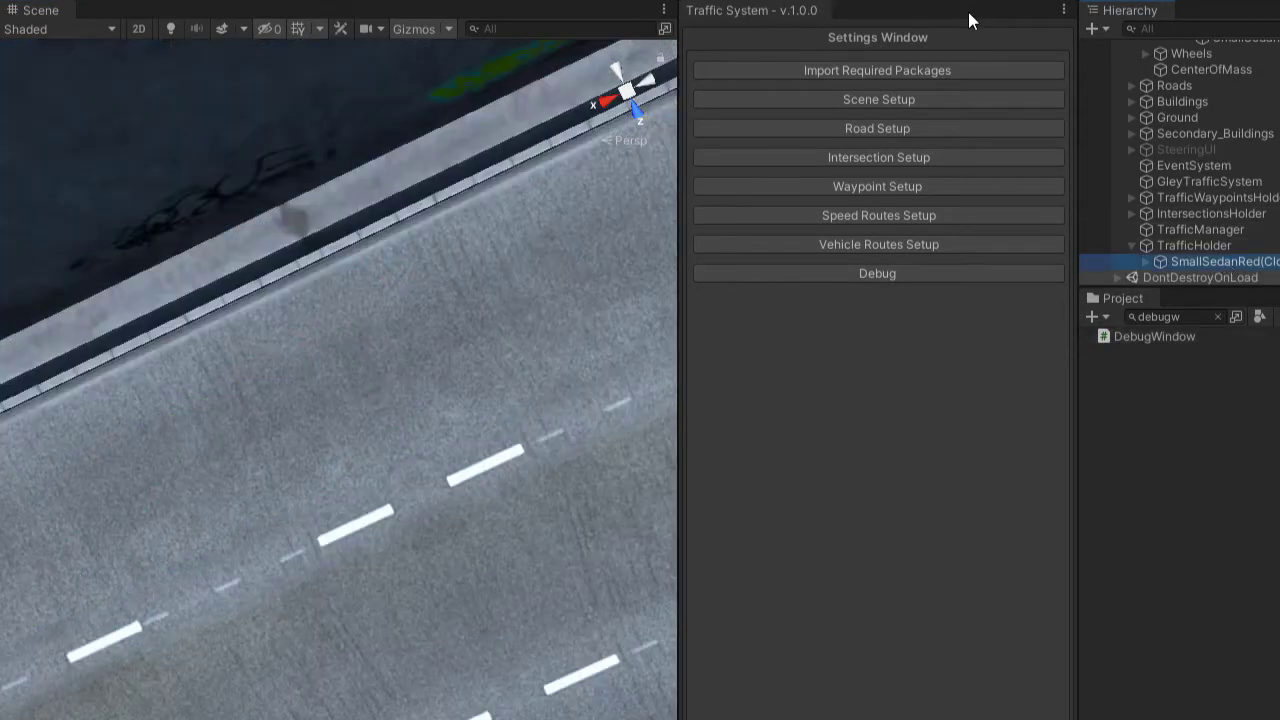
pyautogui.scroll(5, 393, 393)
pyautogui.scroll(-6, 393, 394)
pyautogui.moveTo(382, 355); pyautogui.dragTo(691, 198, button='middle')
pyautogui.scroll(3, 411, 387)
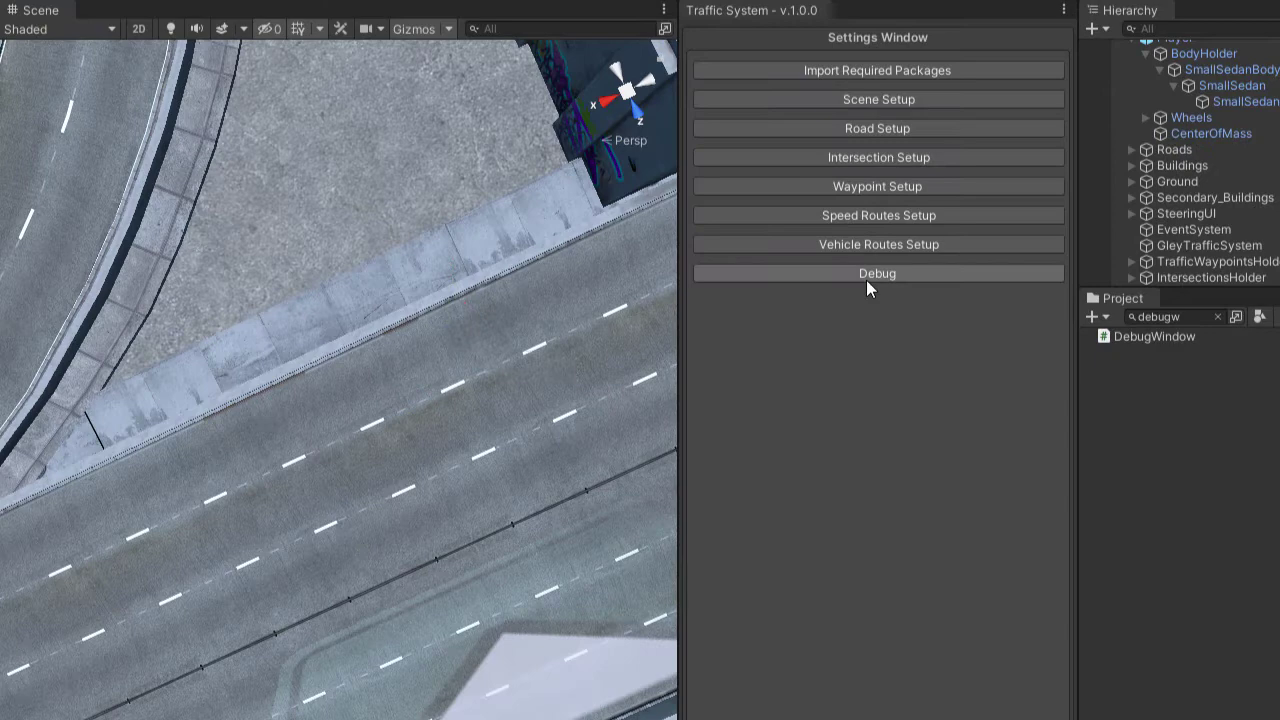
# - Turn off Debug Vehicle Speed and Debug Vehicle AI, enable Debug Intersections, and run the scene
pyautogui.click(866, 278)
pyautogui.click(848, 137)
pyautogui.click(848, 158)
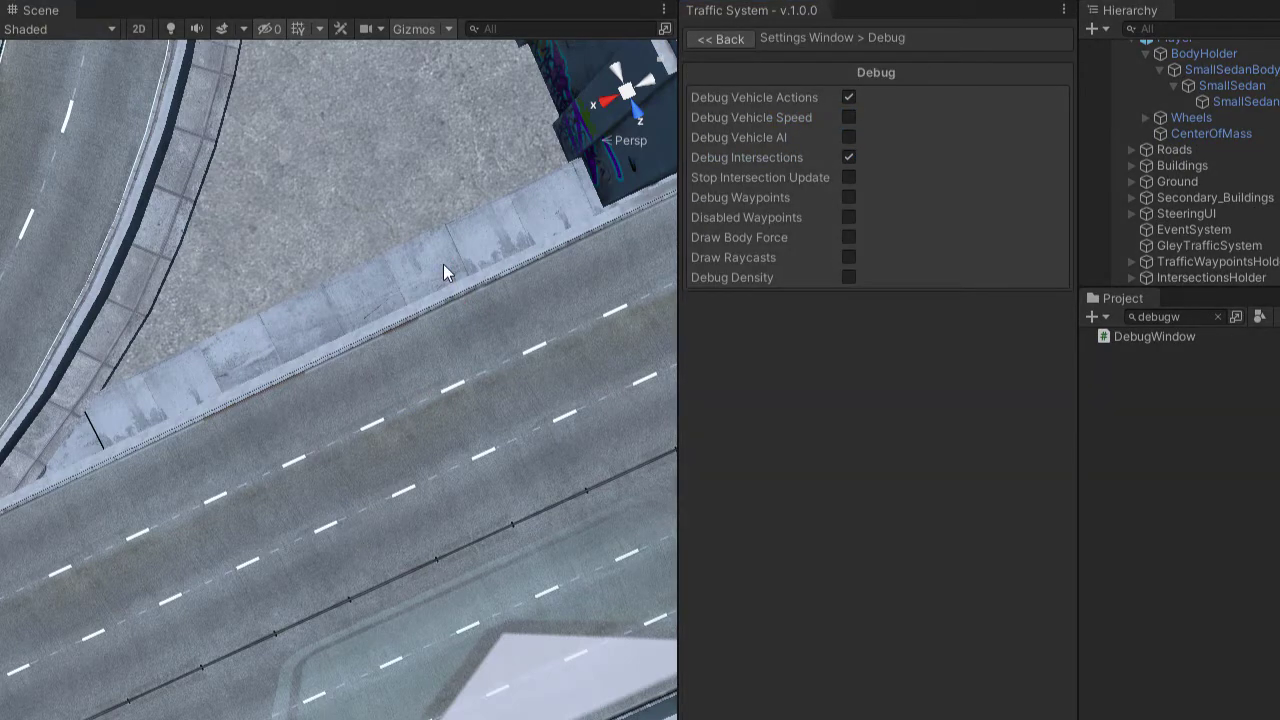
pyautogui.click(720, 38)
# - Examine the debug markers on the stop lines of the four-way intersection while the scene runs
pyautogui.scroll(-8, 373, 297)
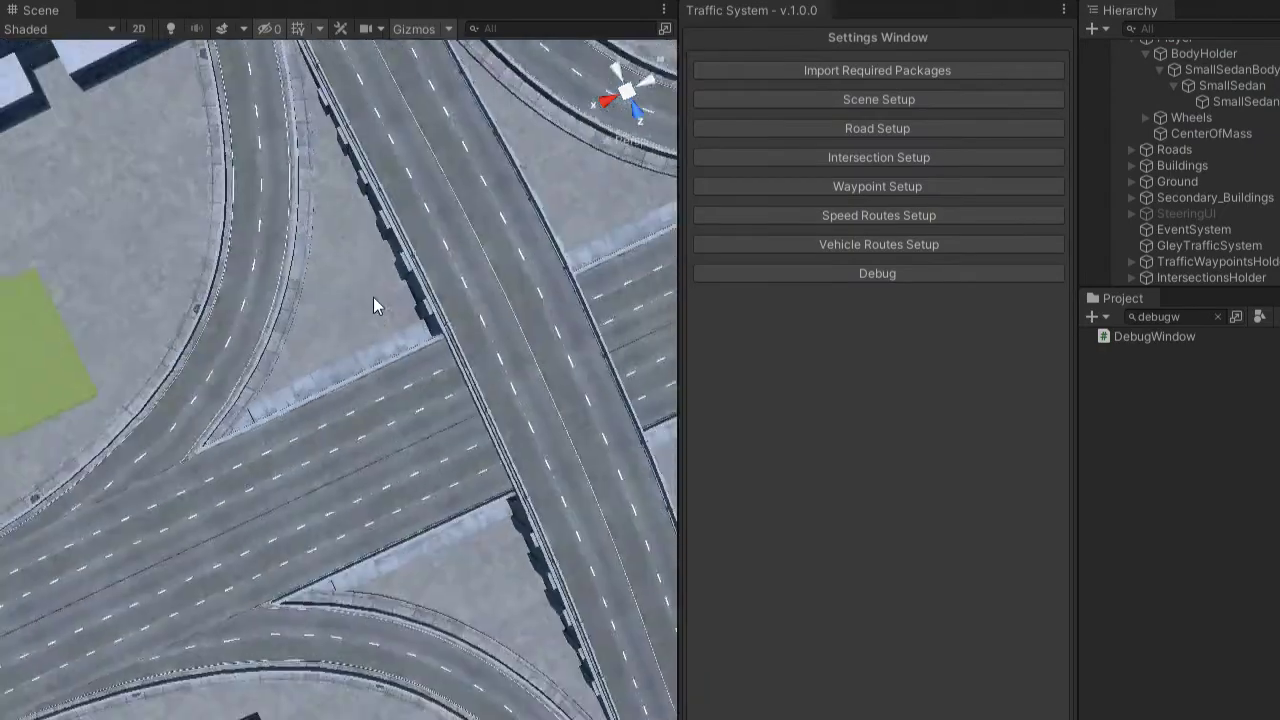
pyautogui.moveTo(371, 292); pyautogui.dragTo(2, 312, button='middle')
pyautogui.scroll(8, 480, 348)
pyautogui.moveTo(460, 315); pyautogui.dragTo(95, 430, button='middle')
pyautogui.scroll(5, 390, 312)
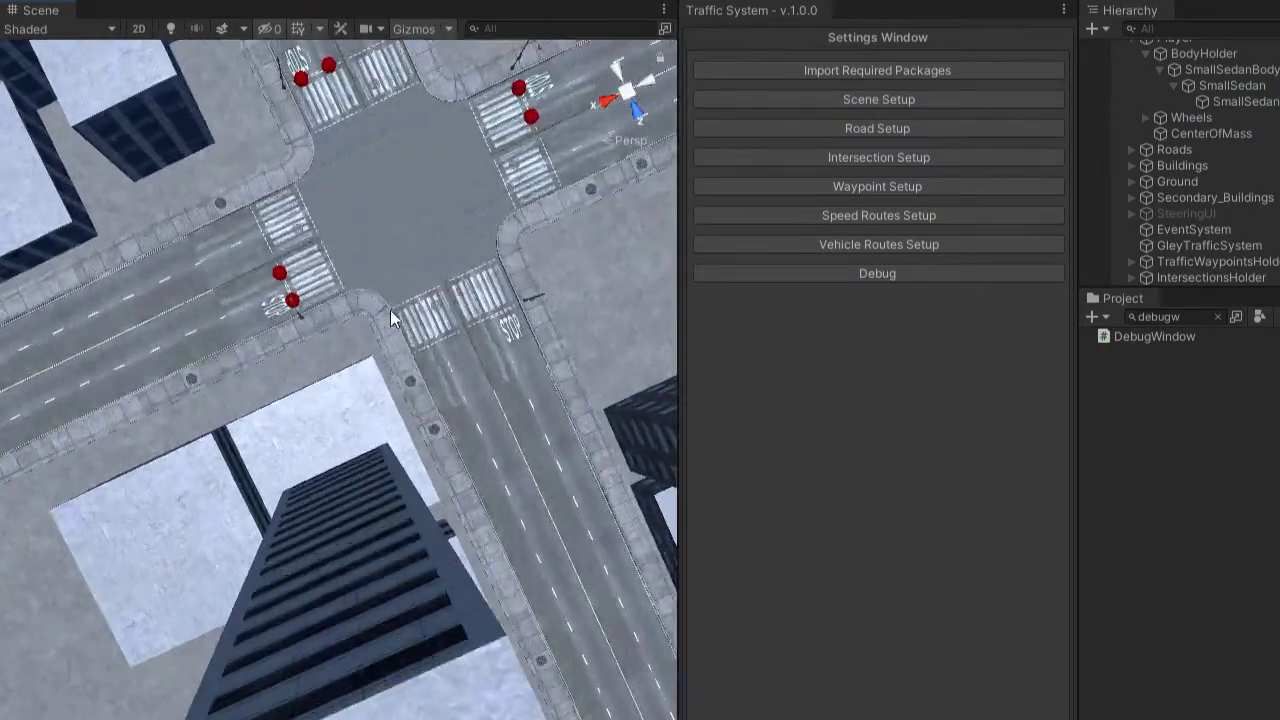
pyautogui.moveTo(412, 302); pyautogui.dragTo(425, 430, button='middle')
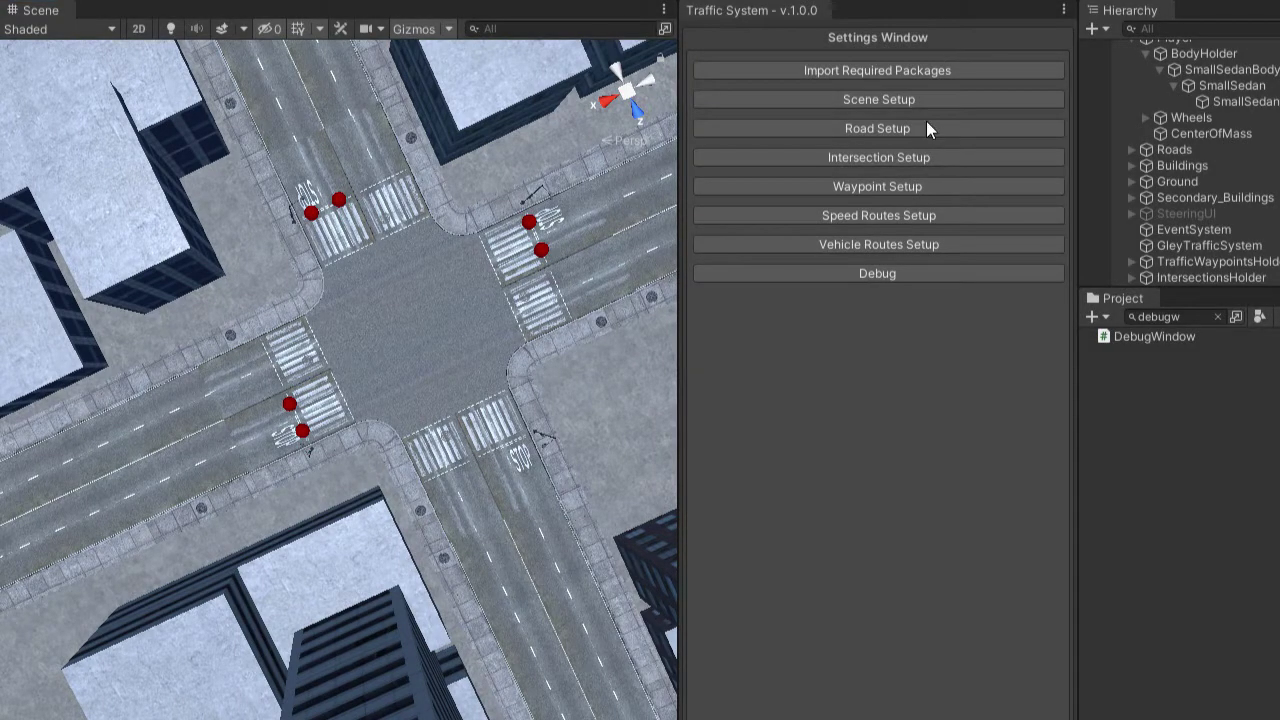
# - Replace Debug Intersections with Debug Waypoints in the debug settings and run the scene
pyautogui.click(874, 276)
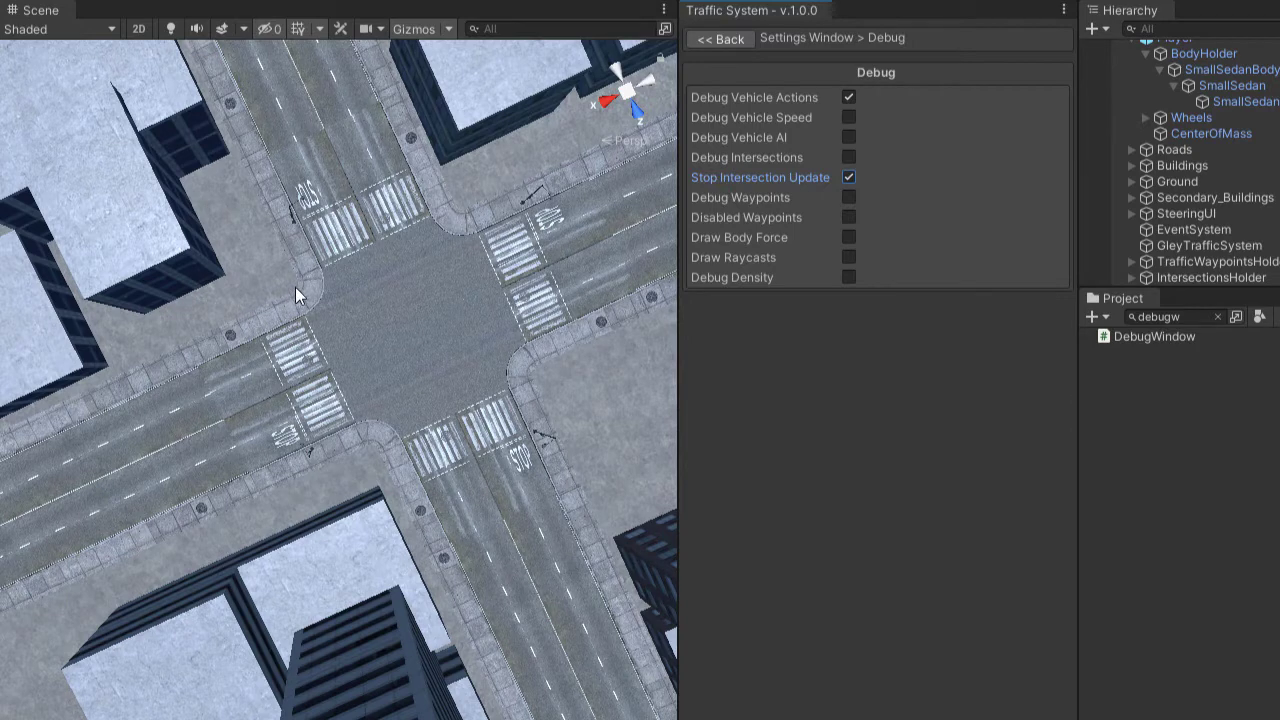
pyautogui.click(849, 197)
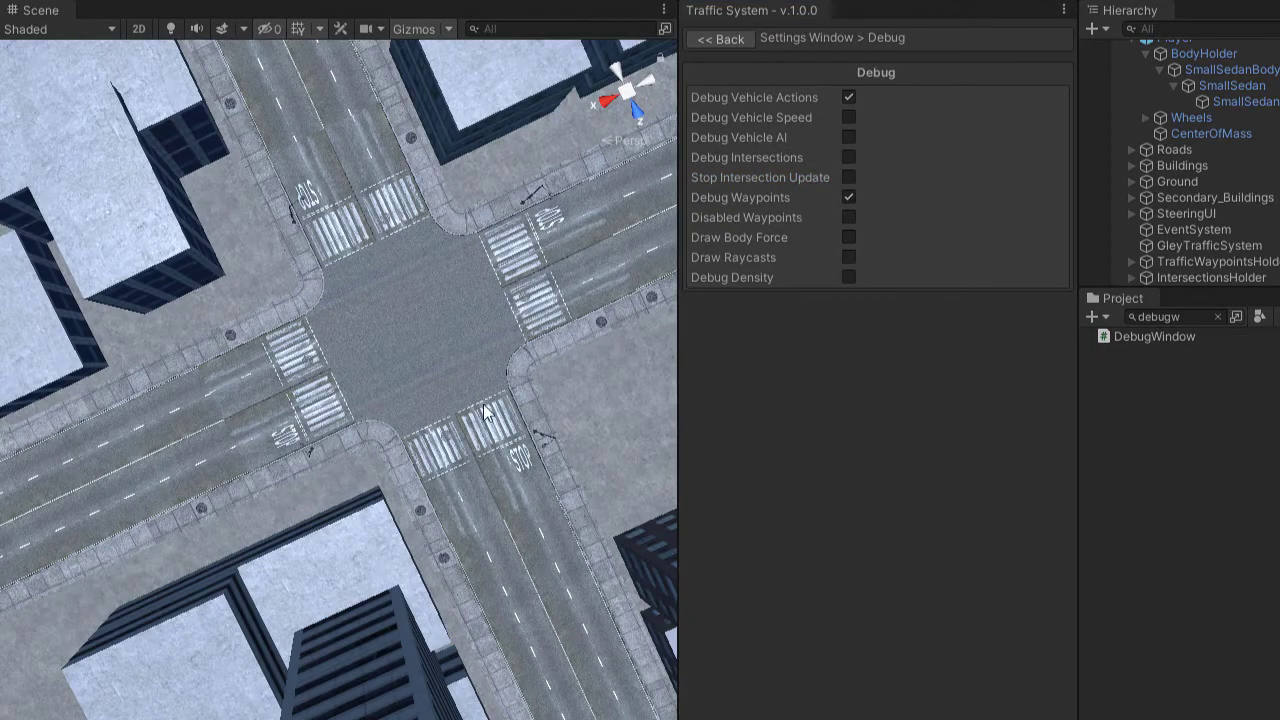
pyautogui.hotkey('ctrl', 'p')
# - Locate SmallSedanRed under TrafficHolder, examine the waypoint marker ahead of it as it drives, and stop the run
pyautogui.scroll(-4, 485, 410)
pyautogui.moveTo(520, 425); pyautogui.dragTo(333, 75, button='middle')
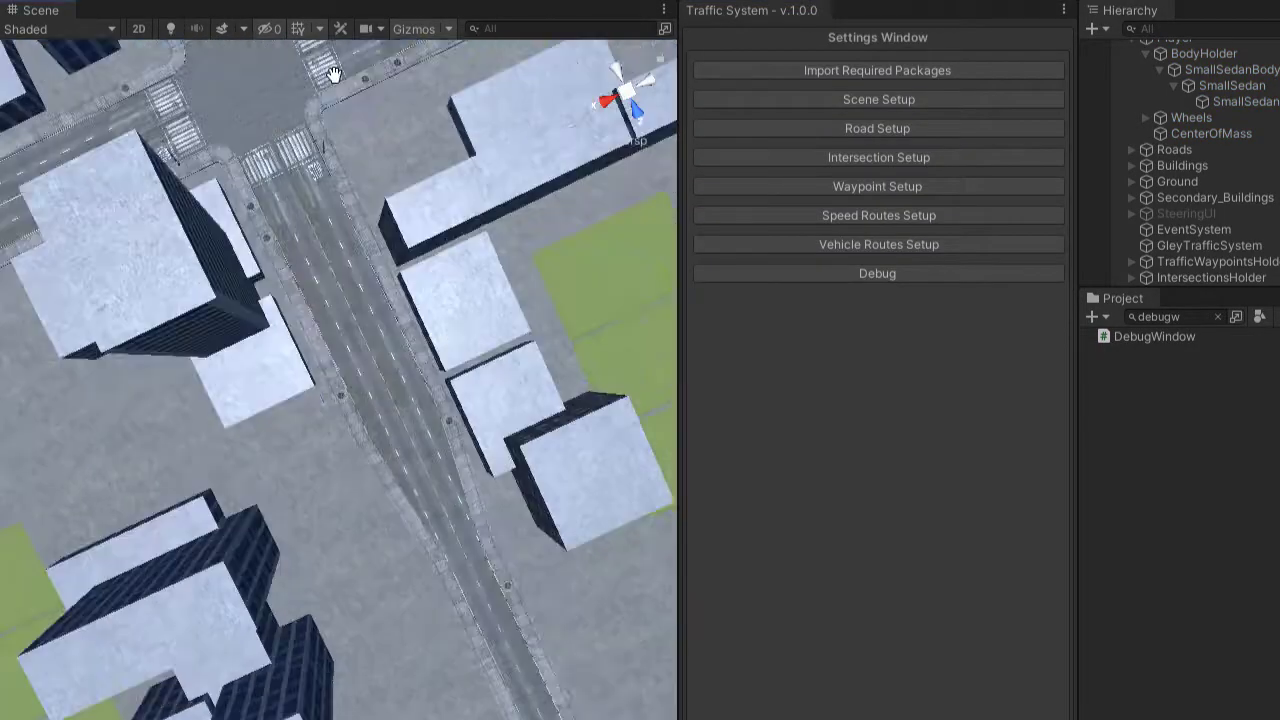
pyautogui.moveTo(540, 580); pyautogui.dragTo(310, 110, button='middle')
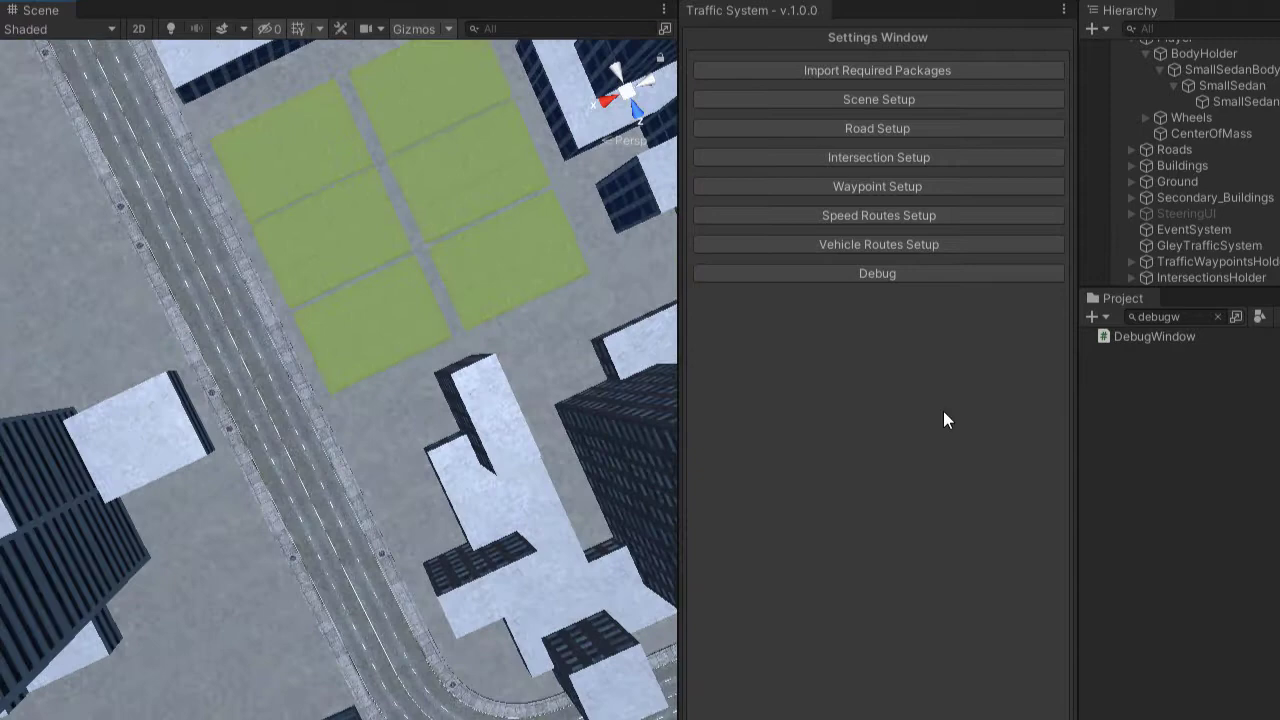
pyautogui.click(1132, 262)
pyautogui.scroll(-1, 1243, 238)
pyautogui.doubleClick(1246, 264)
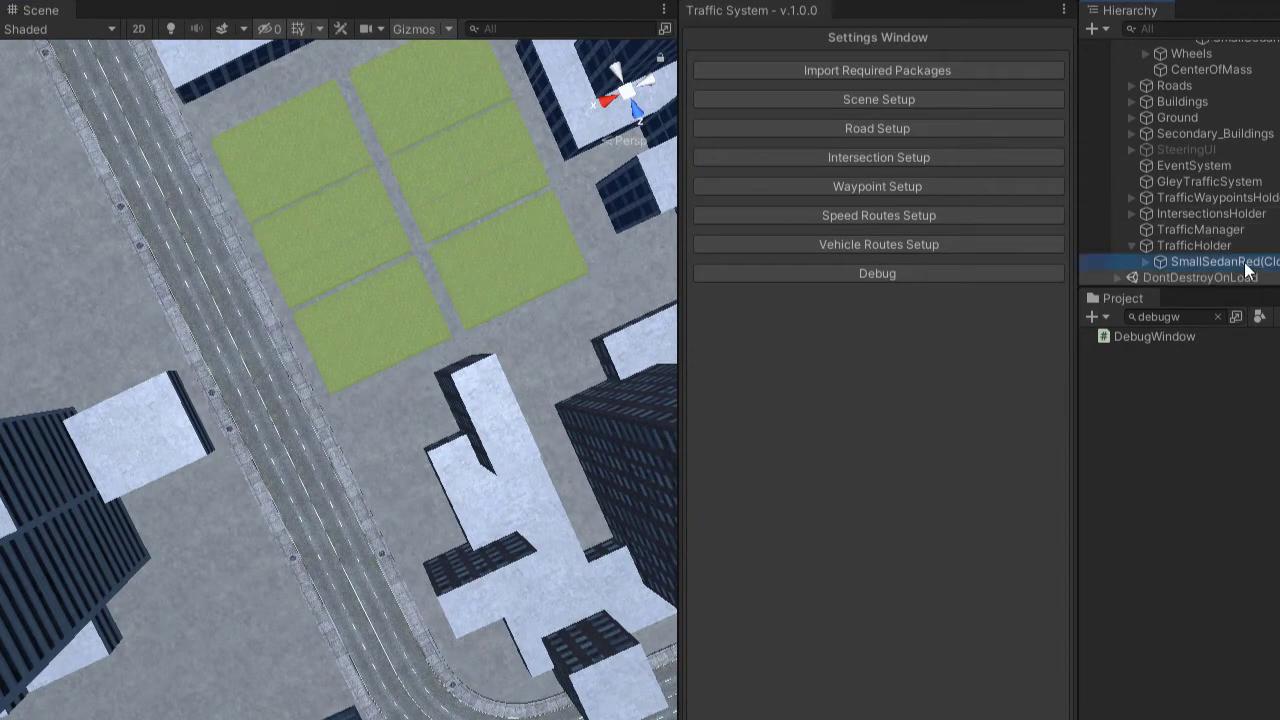
pyautogui.scroll(-5, 512, 226)
pyautogui.moveTo(504, 297); pyautogui.dragTo(329, 451, button='middle')
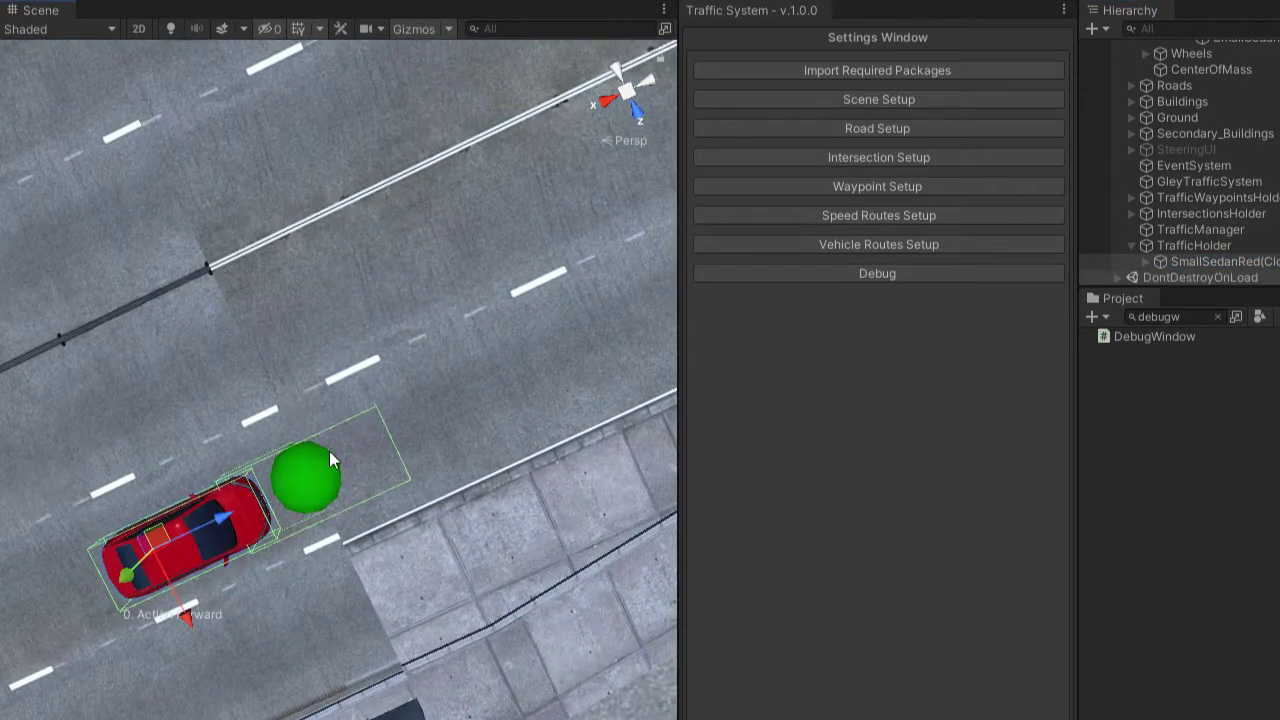
pyautogui.scroll(-5, 443, 263)
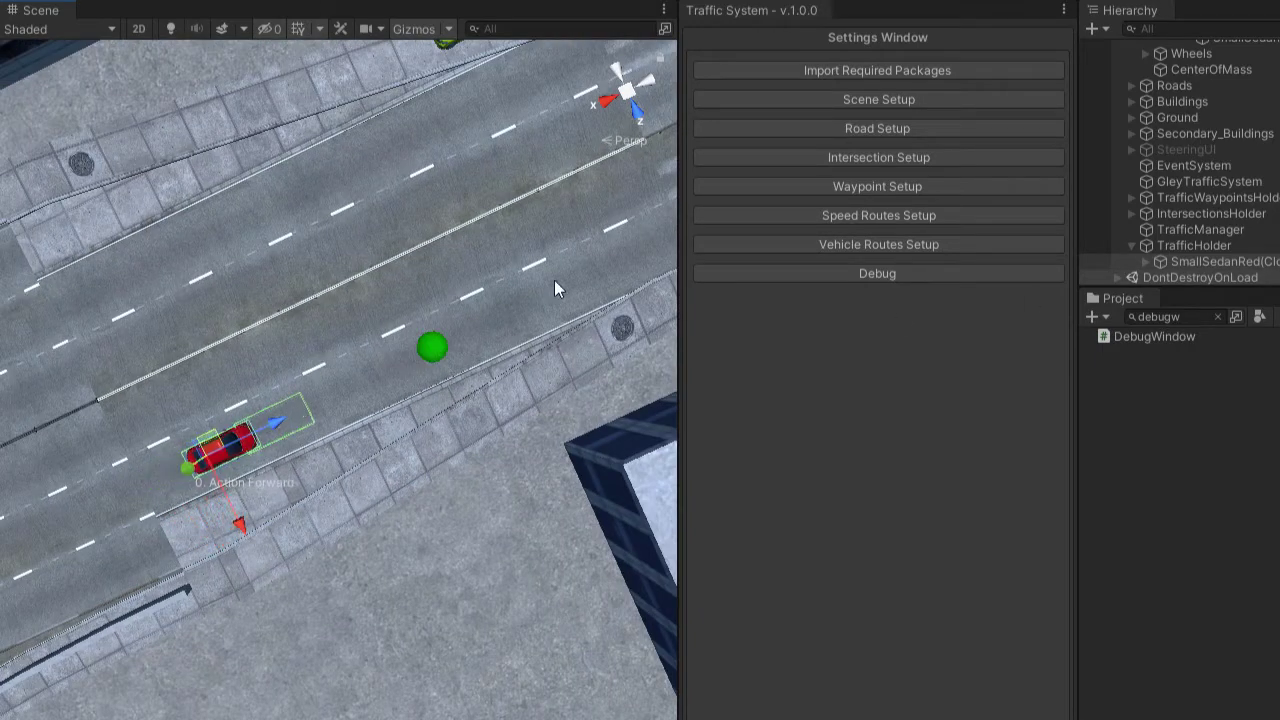
pyautogui.moveTo(554, 280); pyautogui.dragTo(269, 399, button='middle')
pyautogui.click(934, 1)
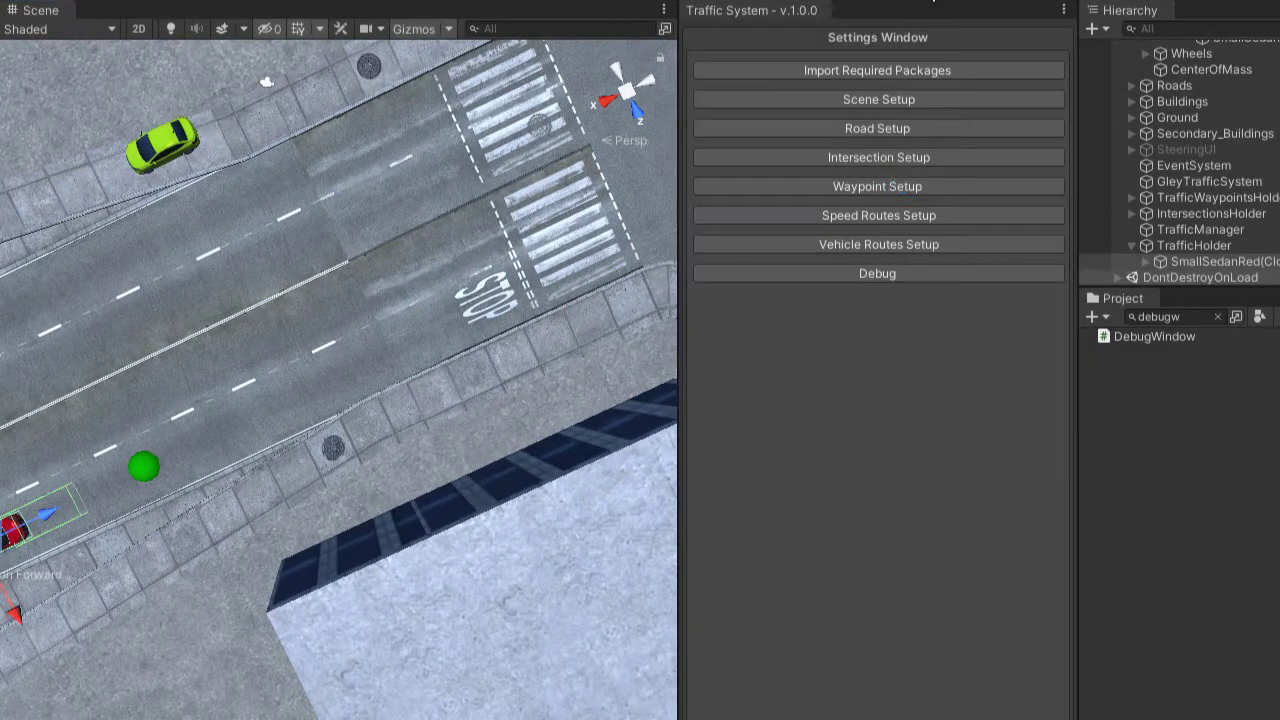
# - Turn off Debug Vehicle Actions and Debug Waypoints, enable Draw Body Force, and run the scene
pyautogui.click(896, 273)
pyautogui.click(848, 200)
pyautogui.click(850, 95)
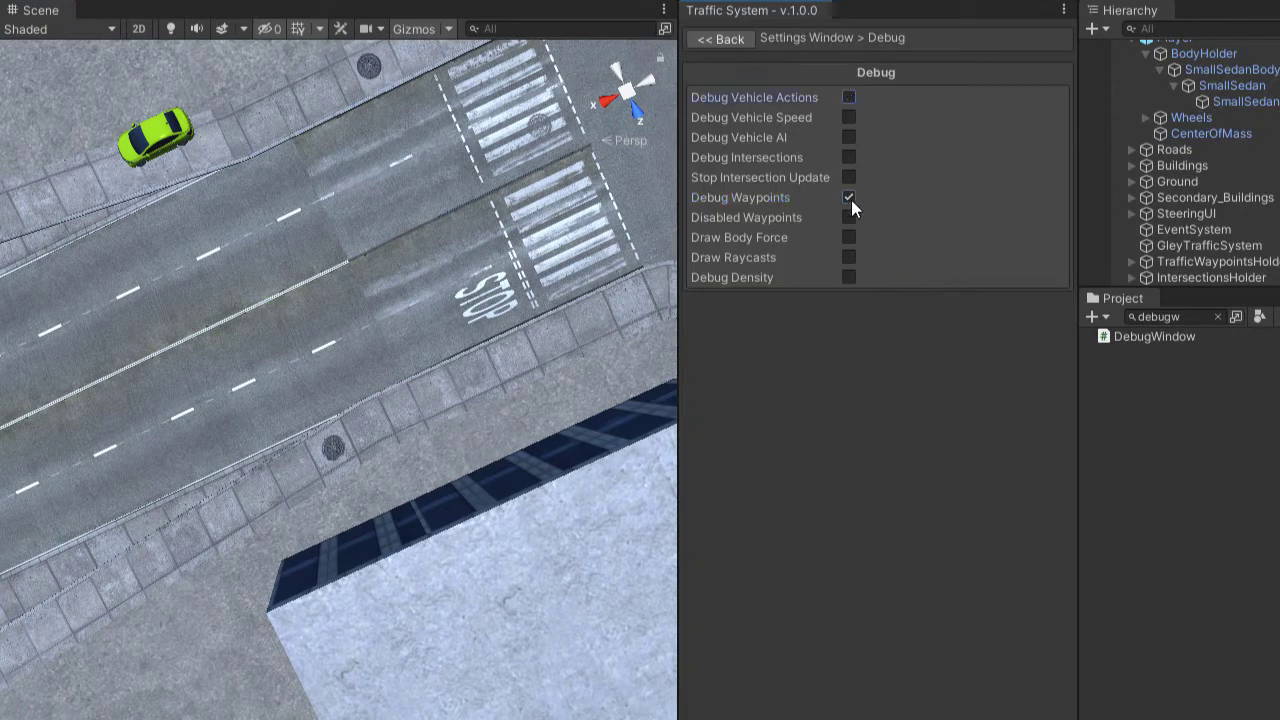
pyautogui.click(851, 200)
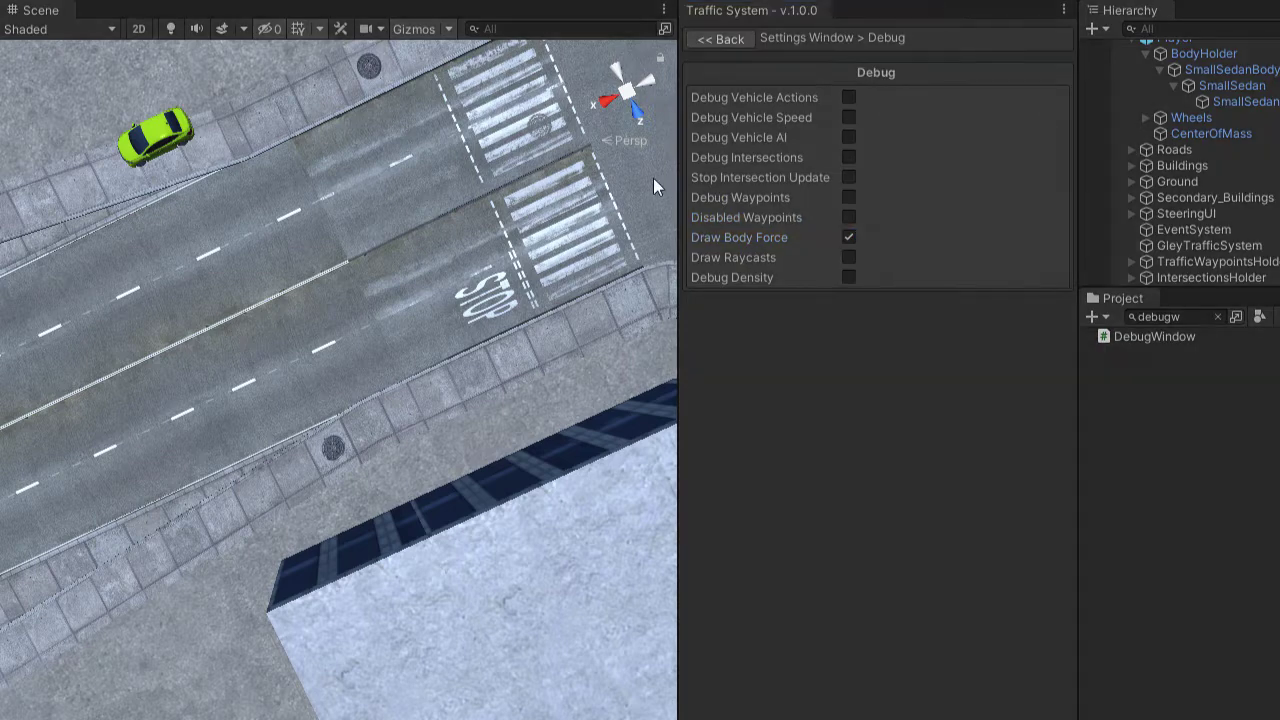
pyautogui.click(958, 0)
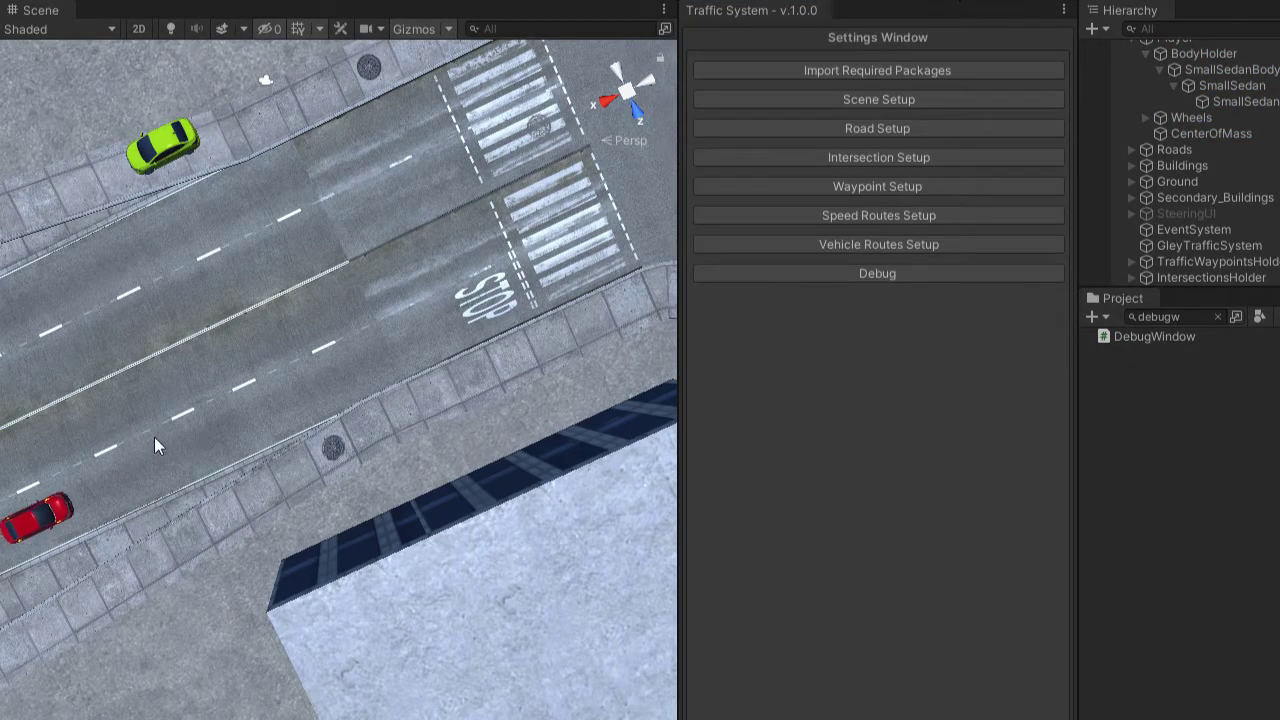
# - Examine the body force drawing on the red car from a lower, tilted angle
pyautogui.scroll(3, 154, 437)
pyautogui.moveTo(230, 420); pyautogui.dragTo(499, 306, button='middle')
pyautogui.moveTo(499, 306); pyautogui.dragTo(490, 165, button='right')
pyautogui.moveTo(414, 466); pyautogui.dragTo(196, 300, button='middle')
pyautogui.scroll(4, 314, 322)
pyautogui.moveTo(319, 243); pyautogui.dragTo(237, 474, button='middle')
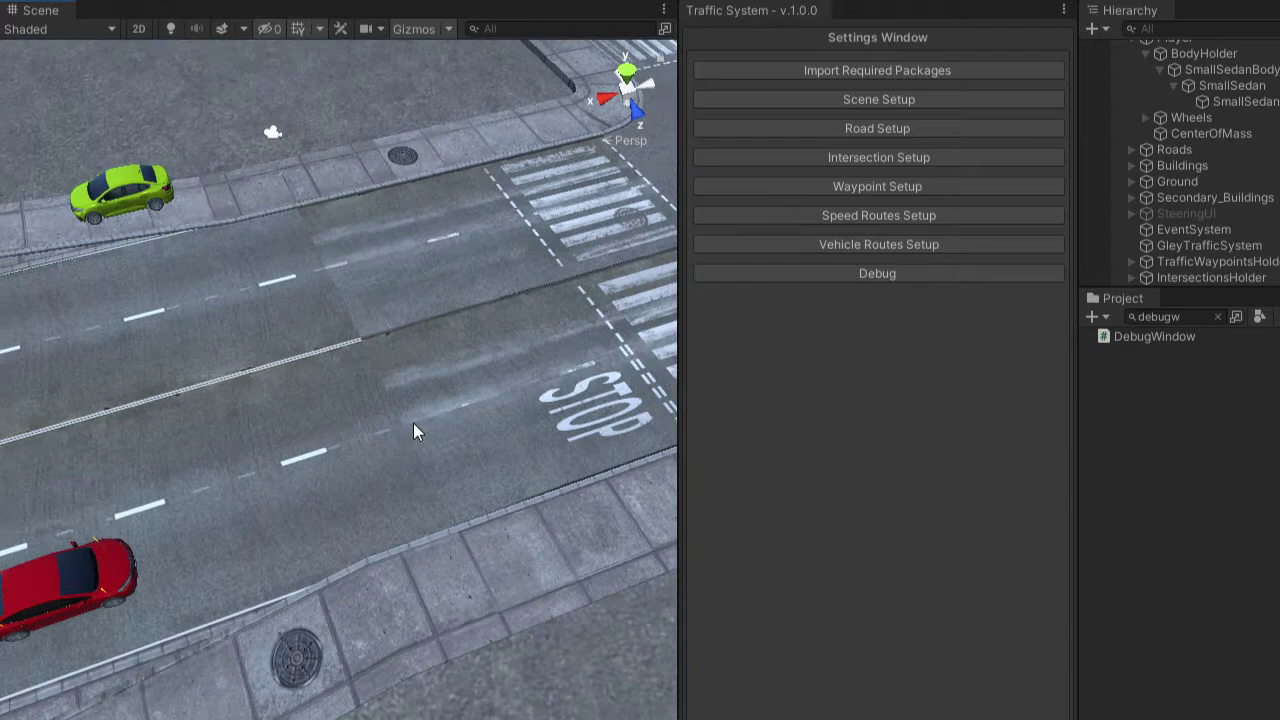
pyautogui.scroll(-3, 410, 424)
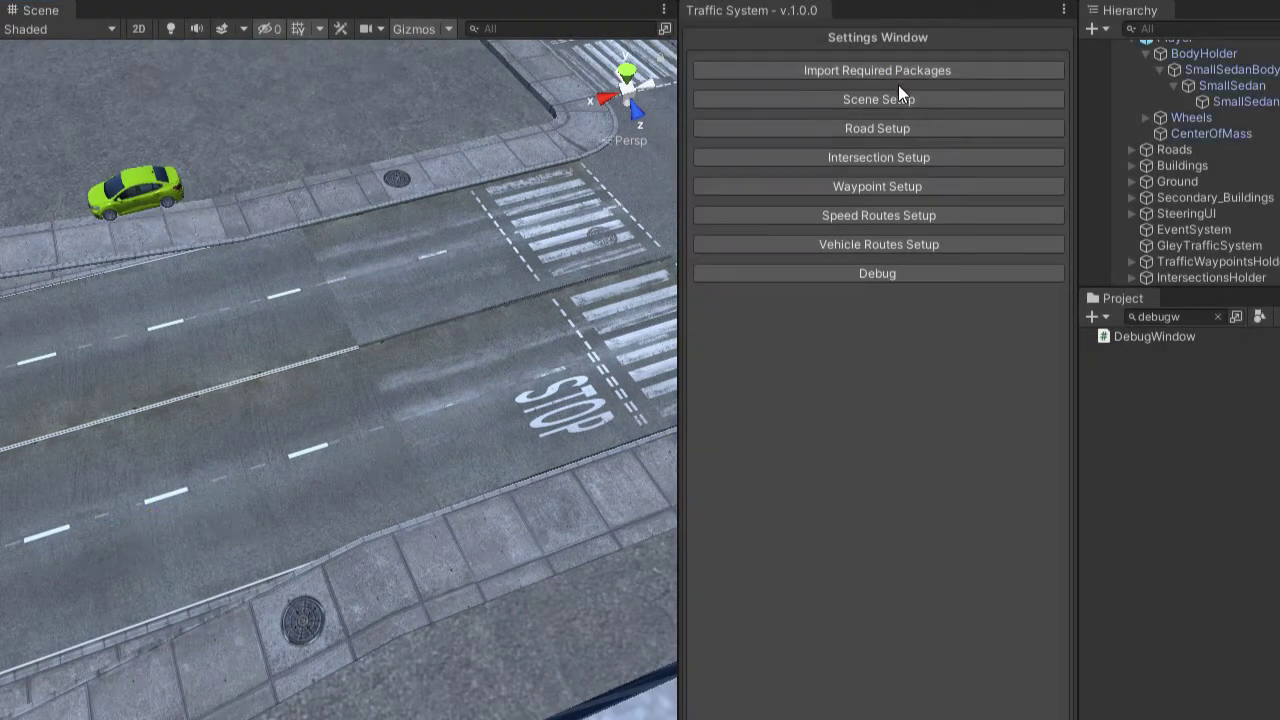
# - Replace Draw Body Force with Draw Raycasts in the debug settings and run the scene
pyautogui.click(882, 271)
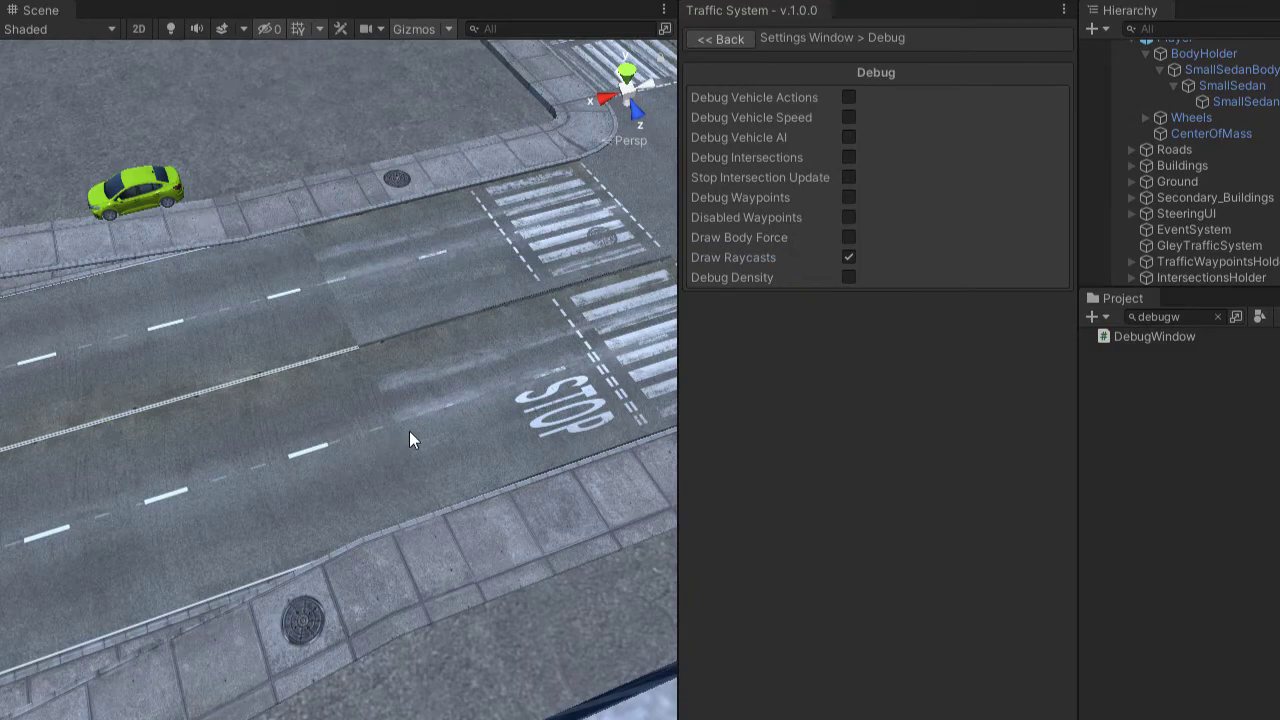
pyautogui.hotkey('ctrl', 'p')
# - Follow the red car to the crosswalk and examine the raycasts at its wheels from a low side view
pyautogui.moveTo(407, 452); pyautogui.dragTo(242, 323, button='middle')
pyautogui.scroll(-4, 413, 242)
pyautogui.scroll(-1, 409, 250)
pyautogui.scroll(5, 300, 300)
pyautogui.moveTo(349, 283); pyautogui.dragTo(490, 258, button='right')
pyautogui.moveTo(260, 165); pyautogui.dragTo(411, 104, button='middle')
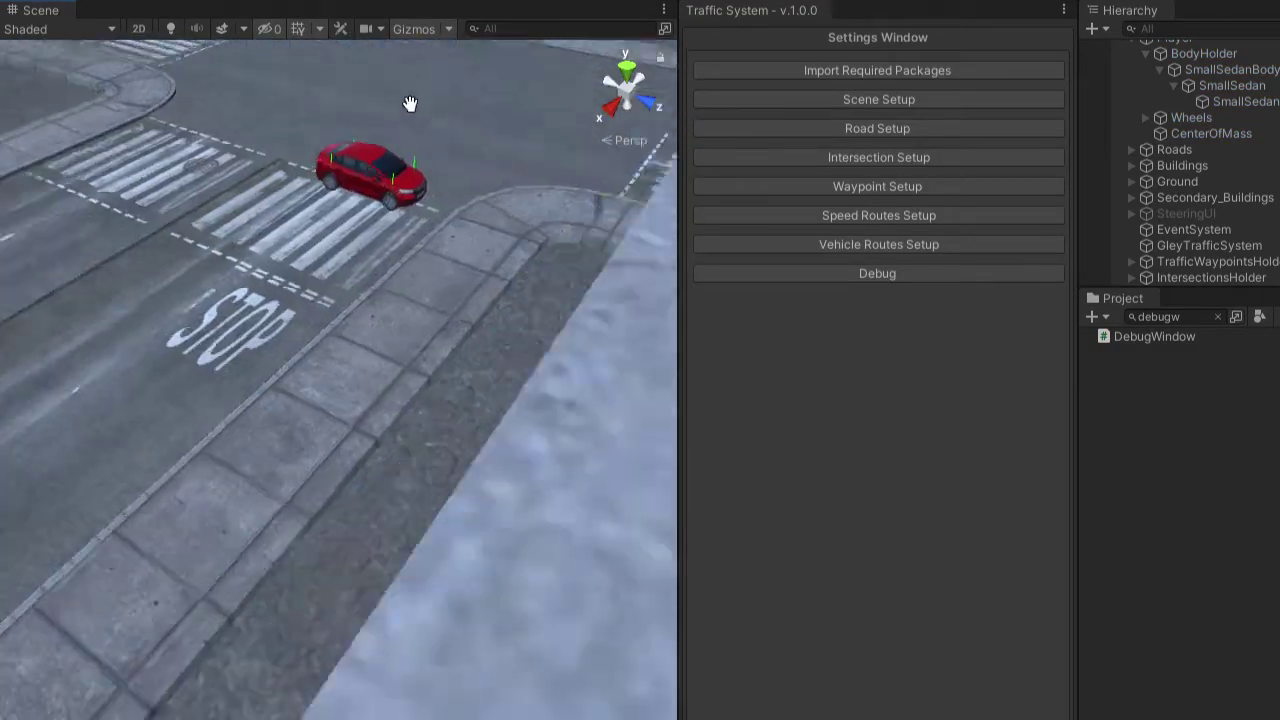
pyautogui.scroll(4, 415, 249)
pyautogui.moveTo(415, 249); pyautogui.dragTo(490, 225, button='right')
pyautogui.moveTo(215, 275); pyautogui.dragTo(320, 300, button='middle')
pyautogui.scroll(5, 315, 295)
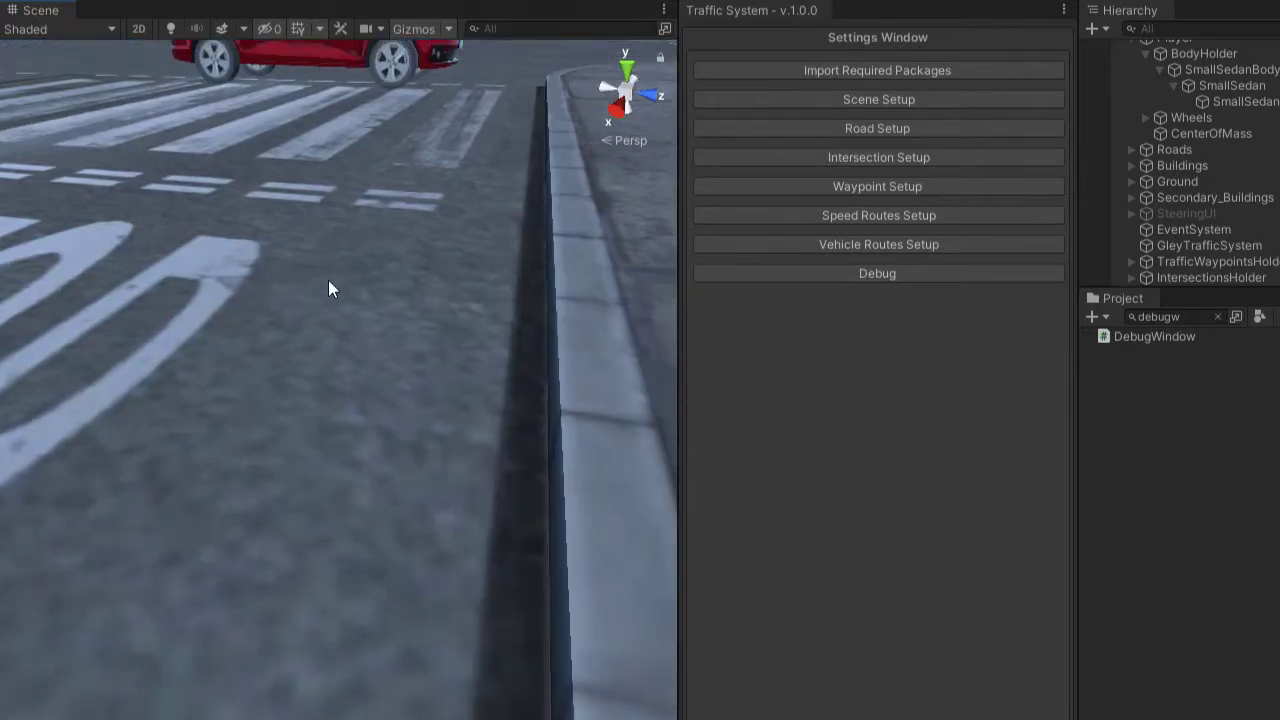
pyautogui.moveTo(329, 281); pyautogui.dragTo(252, 129, button='right')
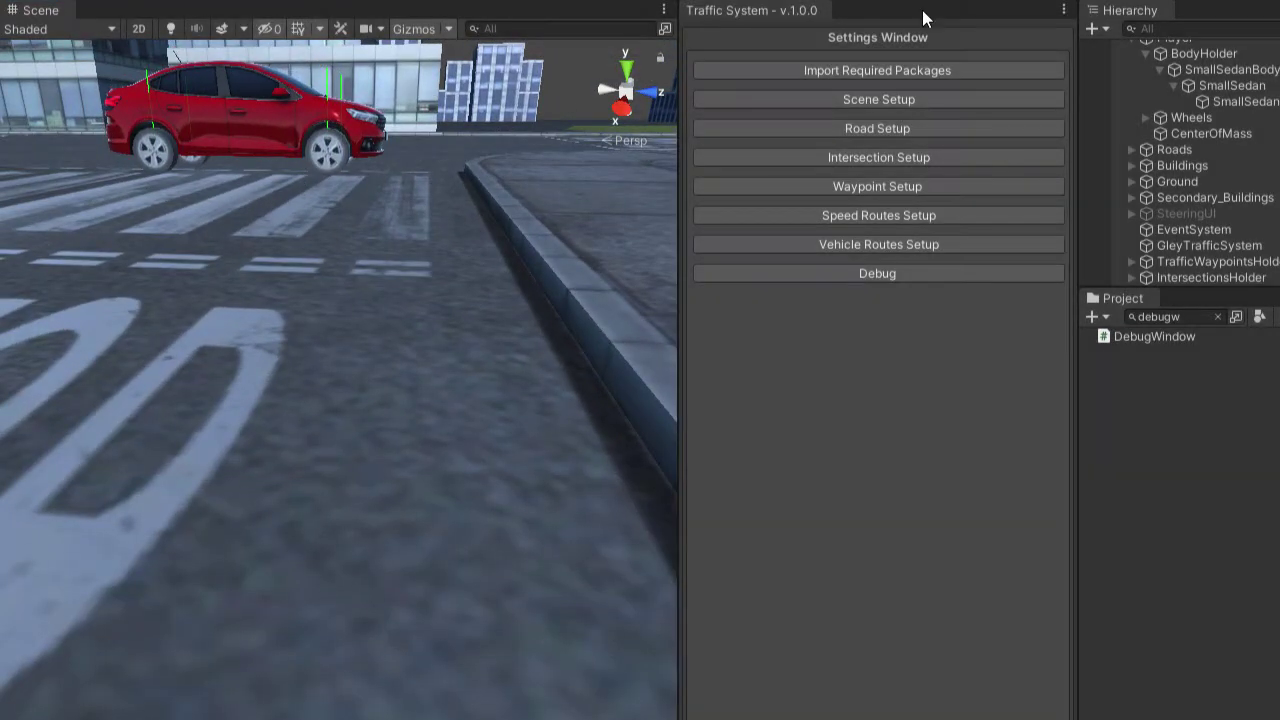
# - Enable Debug Density, run the scene to view the density lines around the player car, and stop the run
pyautogui.click(862, 276)
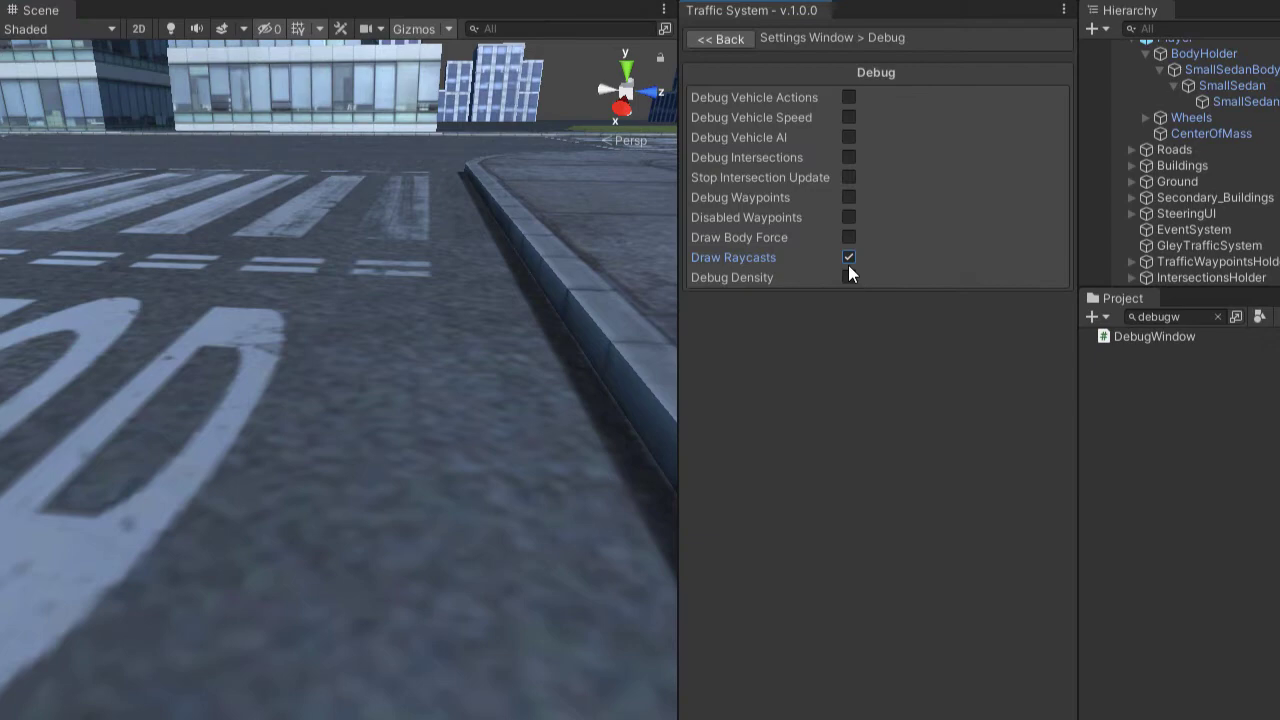
pyautogui.click(848, 277)
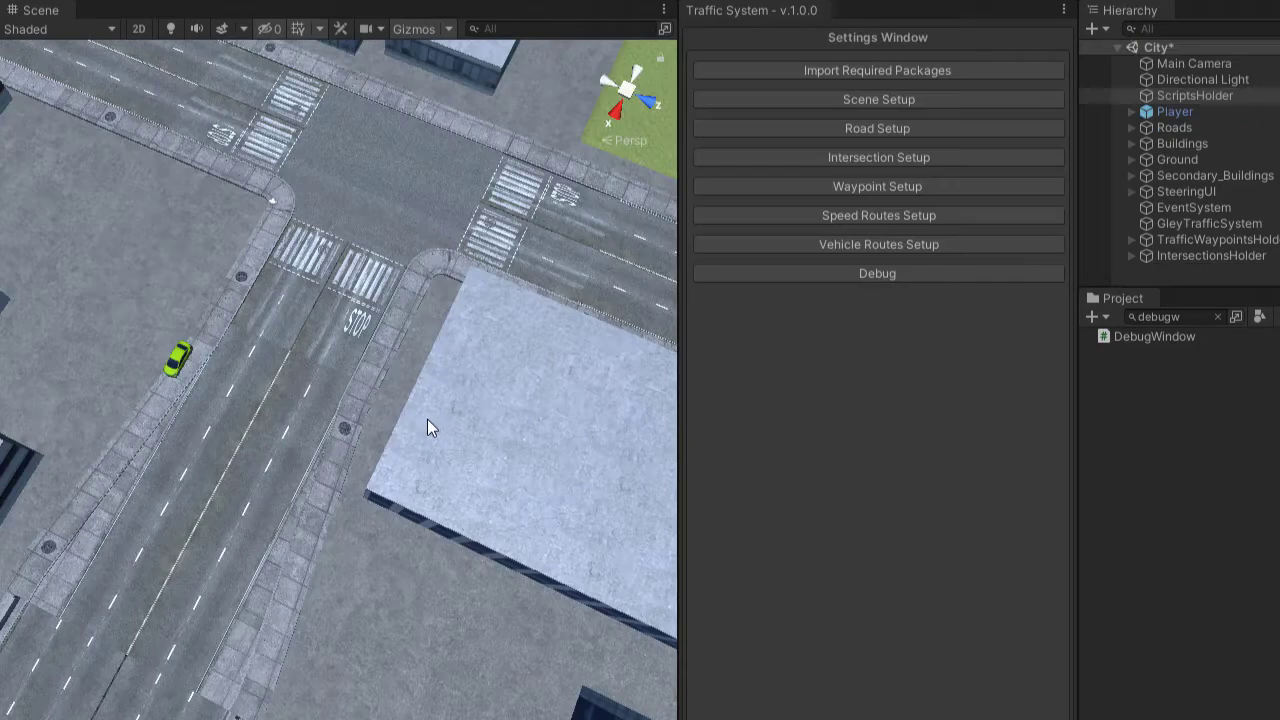
pyautogui.click(964, 1)
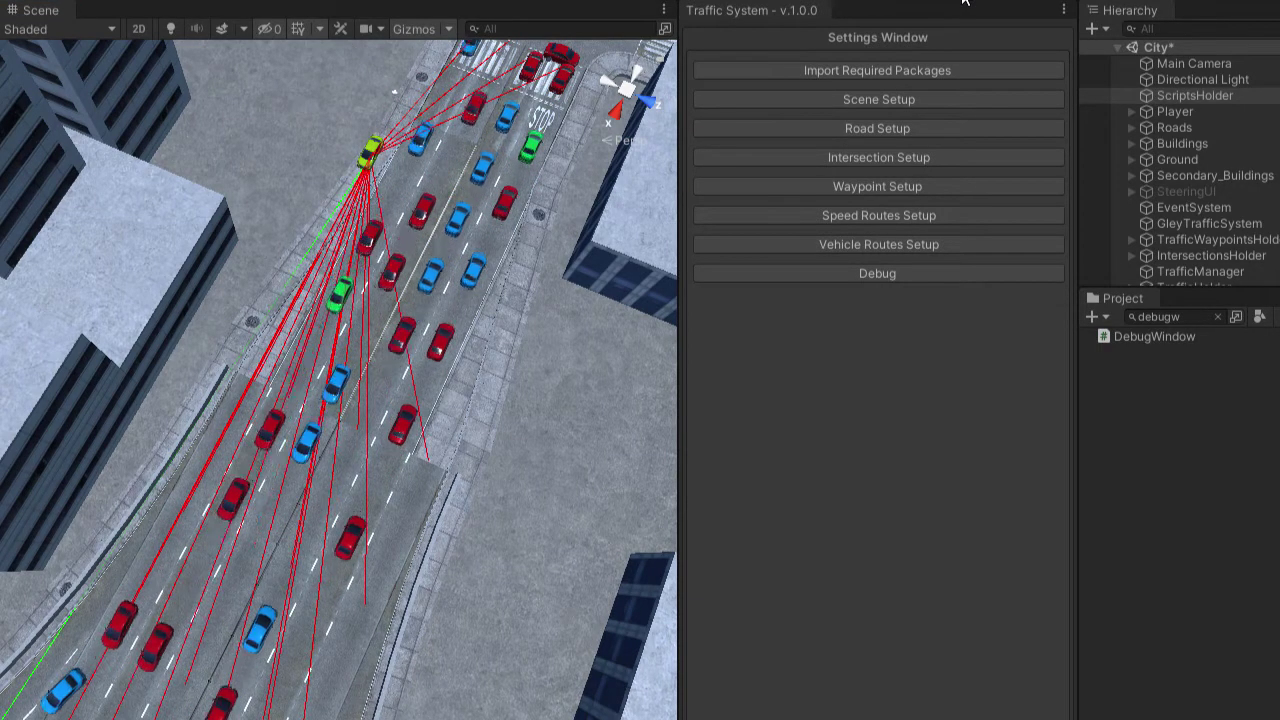
pyautogui.scroll(-5, 215, 389)
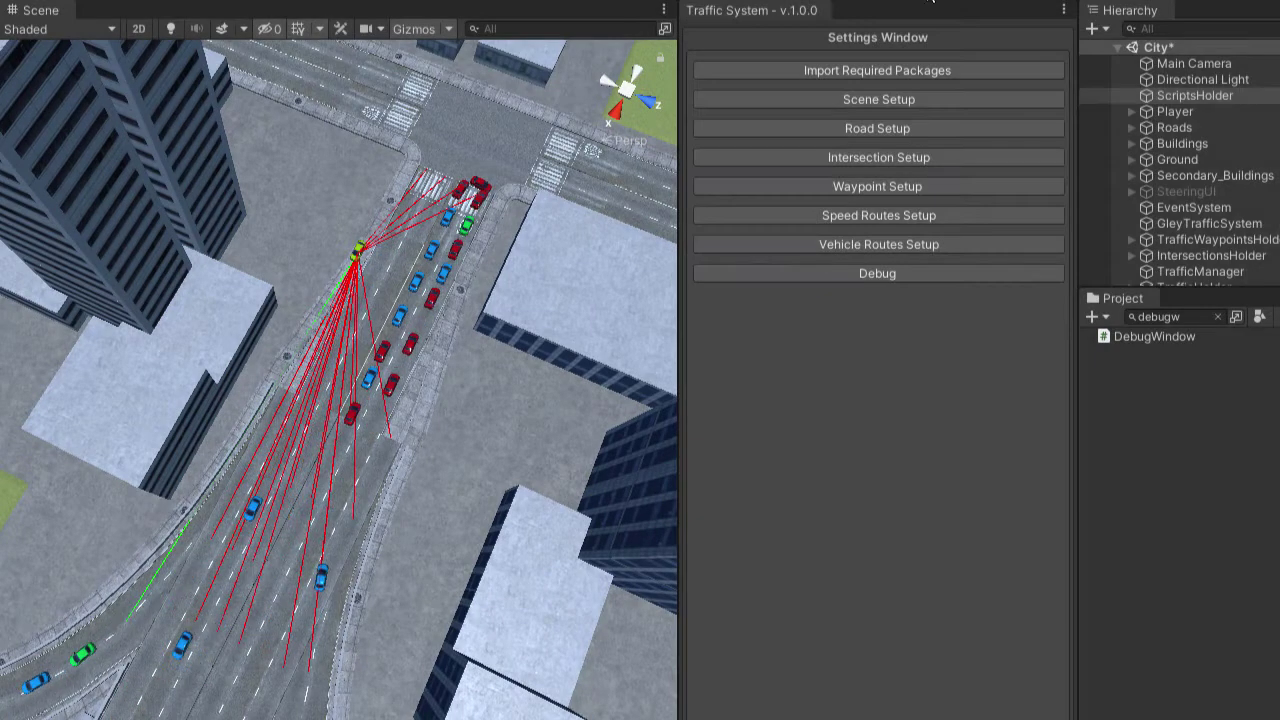
pyautogui.click(931, 0)
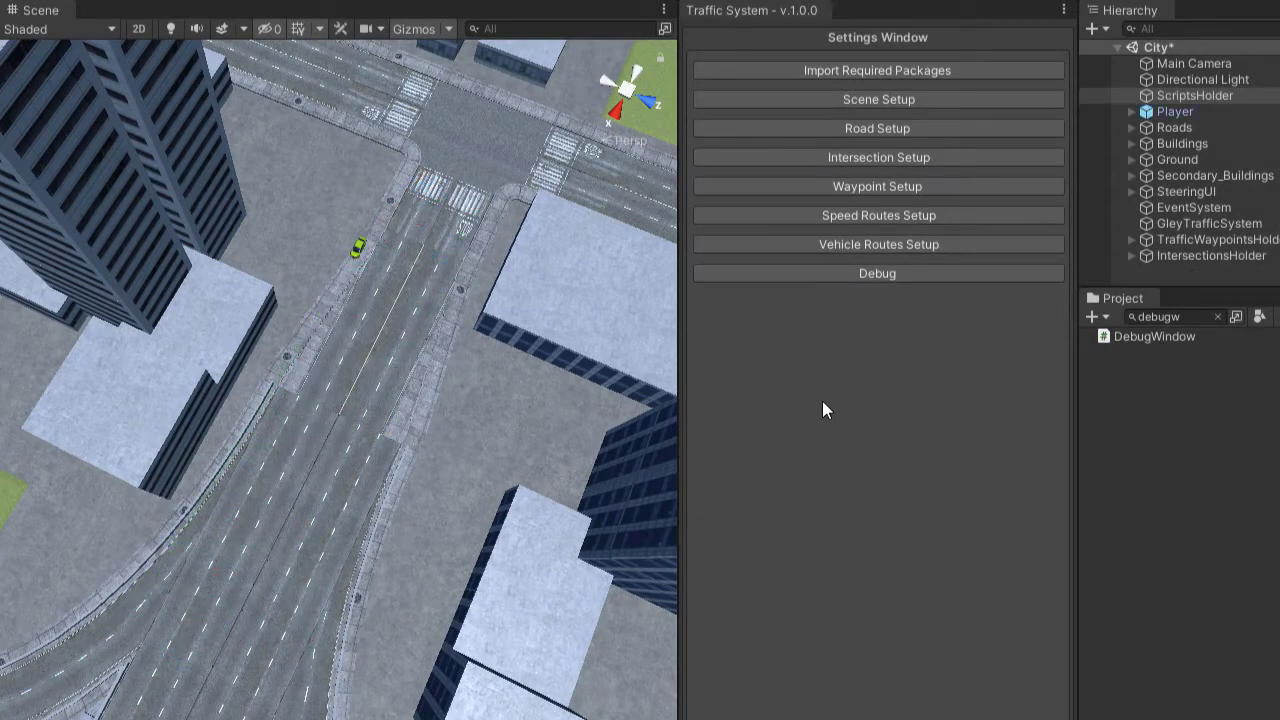